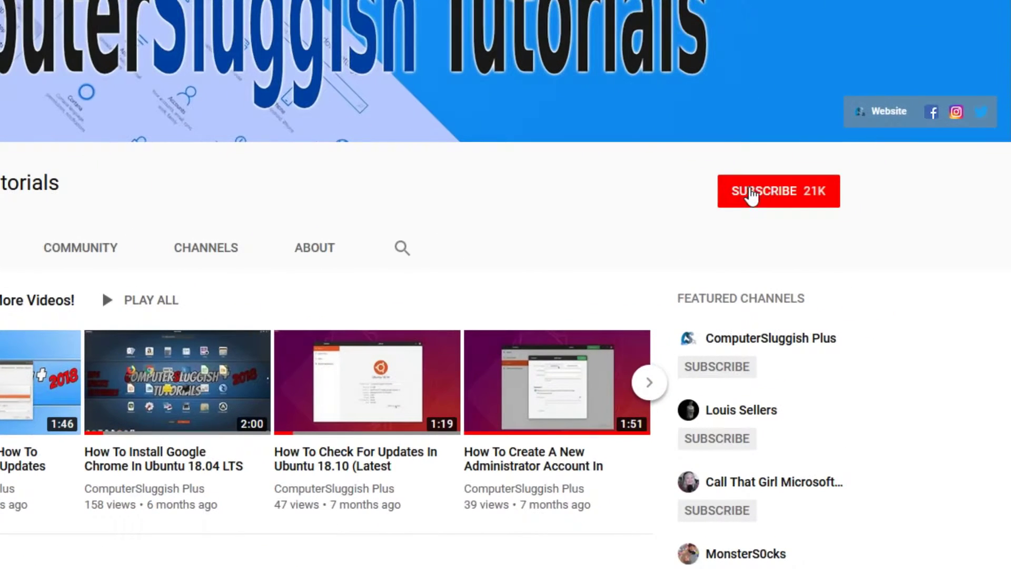
Subscribe to ComputerSluggish Tutorials and turn on its new-video bell notifications.
left_click(789, 193)
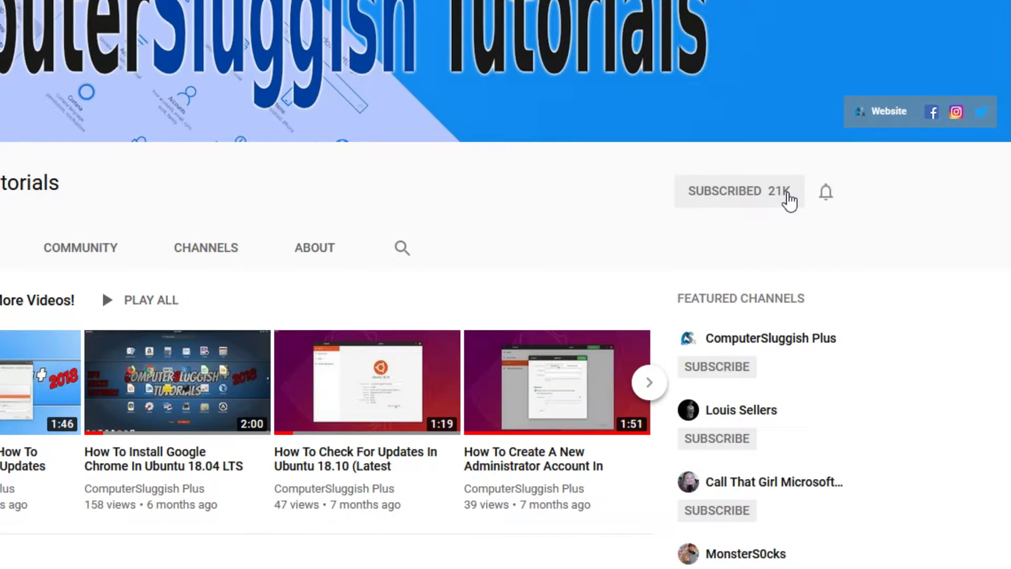
left_click(827, 192)
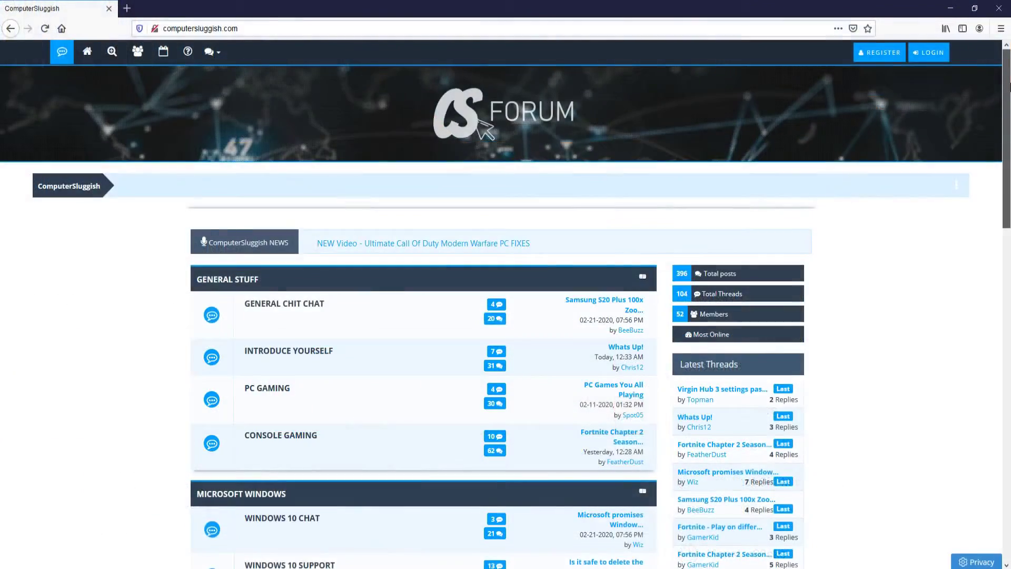
scroll(506, 316, "down", 5)
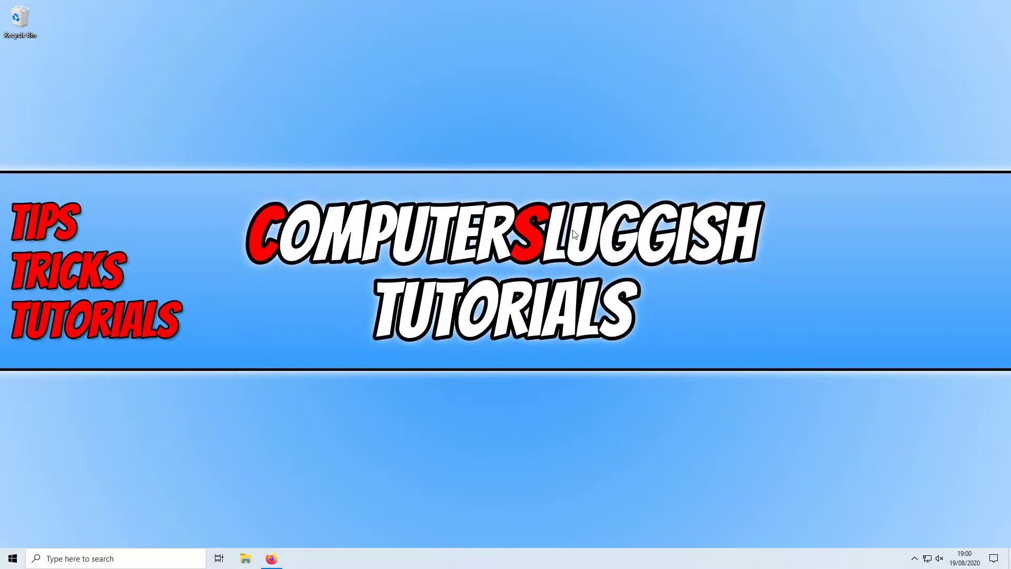
Copy the step 2 'for %i in (...) do regsvr32.exe /s %i' command, then minimize Firefox.
left_click(272, 558)
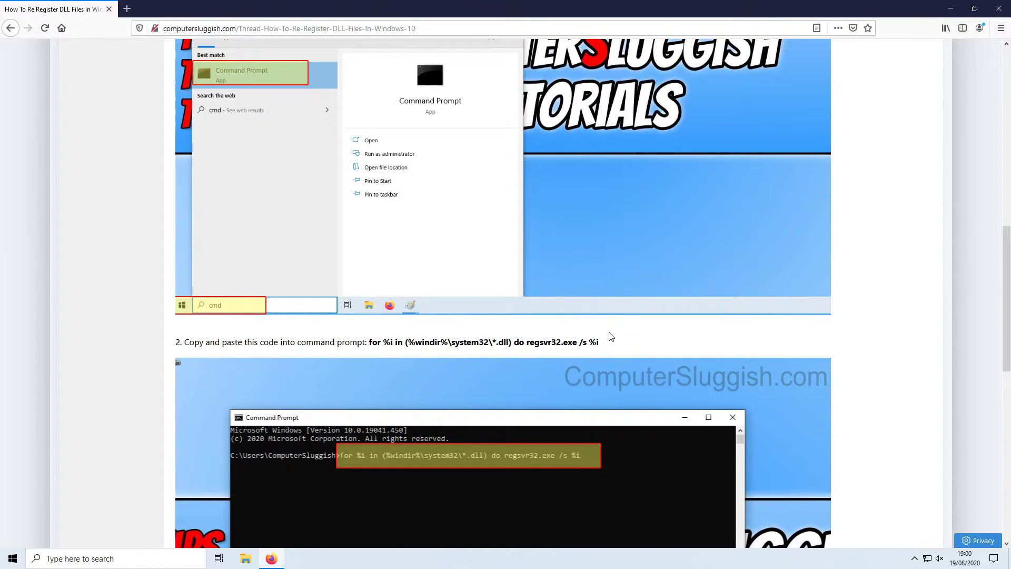
scroll(544, 252, "up", 2)
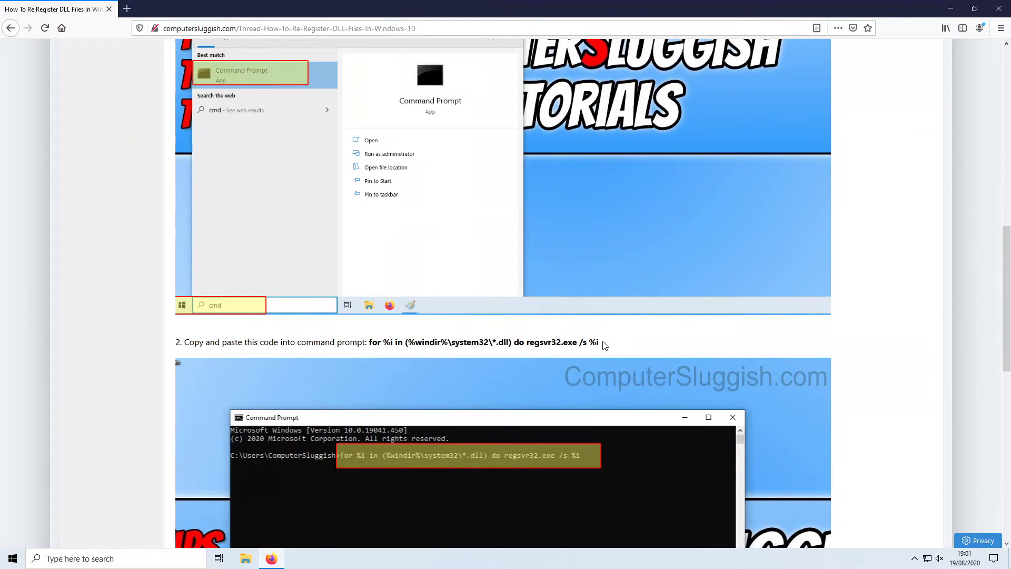
left_click_drag(601, 341, 369, 342)
right_click(380, 342)
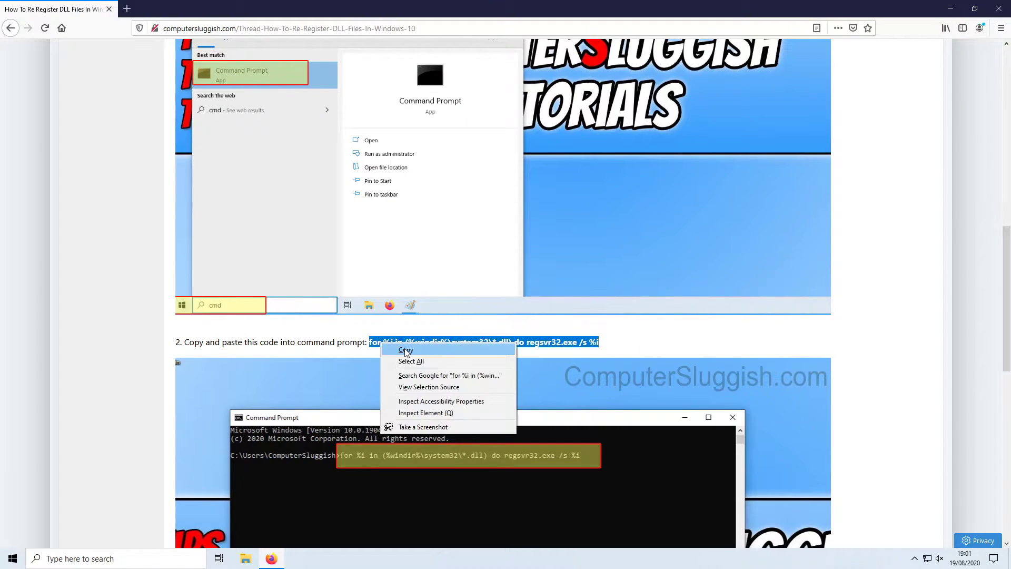
left_click(396, 347)
left_click(950, 9)
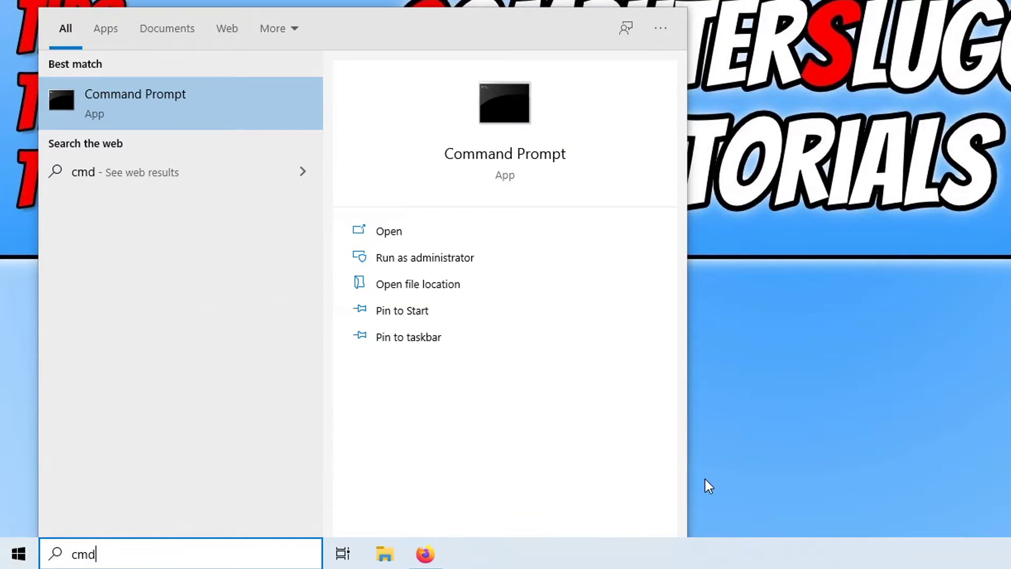
Run Command Prompt as administrator from the cmd search results.
left_click(479, 263)
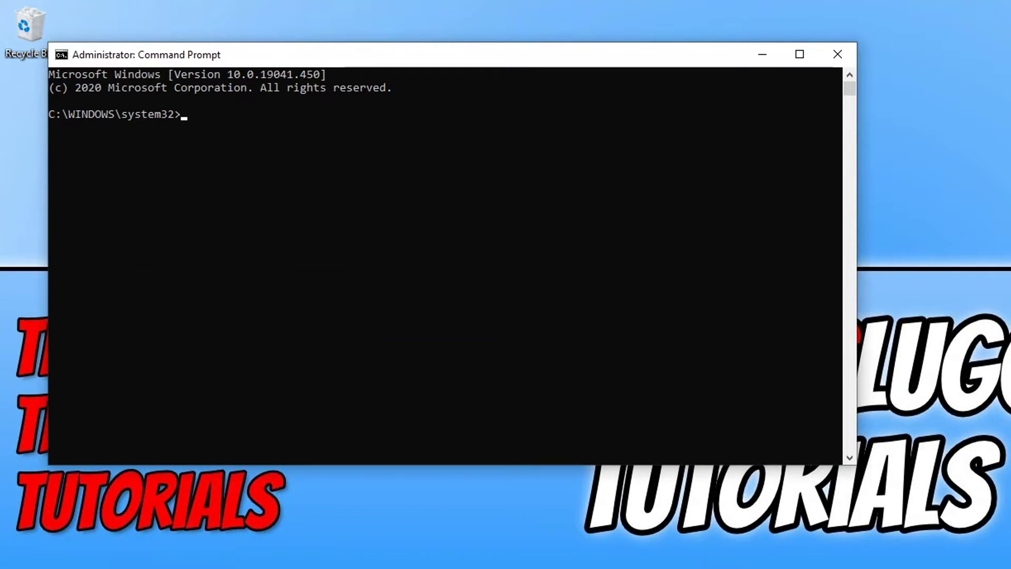
type("for %i in (%windir%\\system32\\*.dll) do regsvr32.exe /s %i")
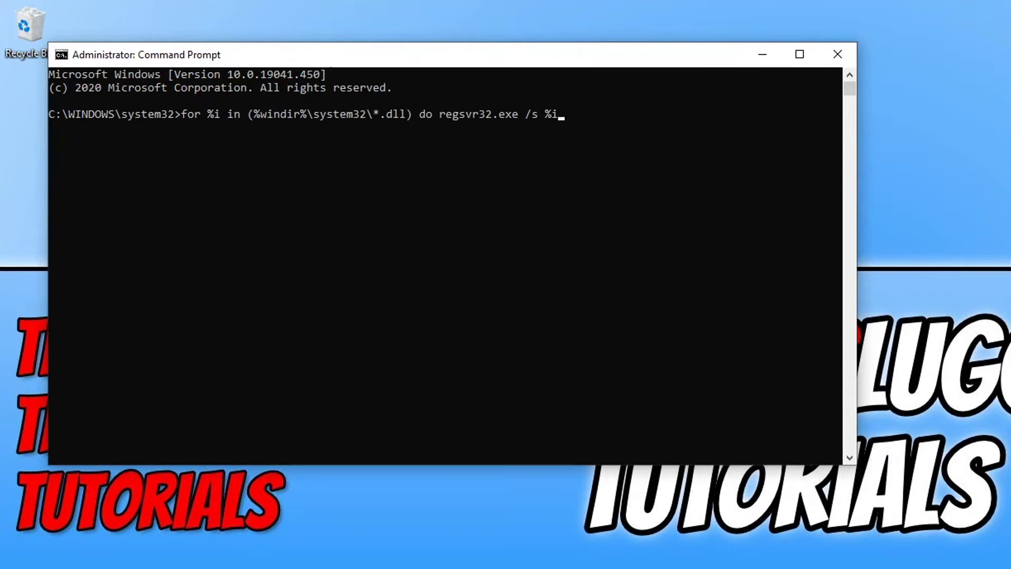
Run the pasted regsvr32 /s loop over every system32 DLL.
key("Return")
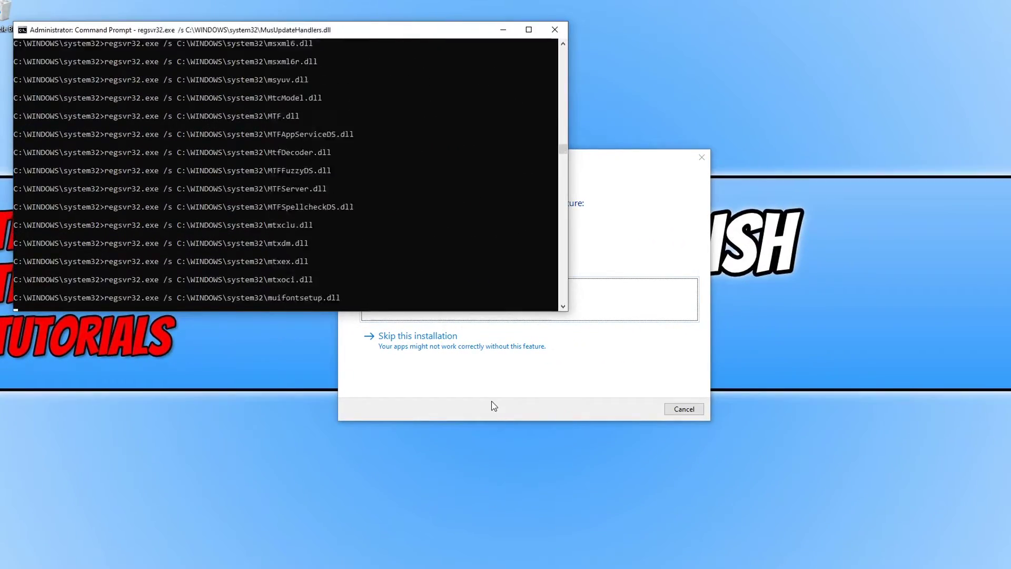
Skip the DirectPlay installation in the Windows Features prompt.
left_click(493, 406)
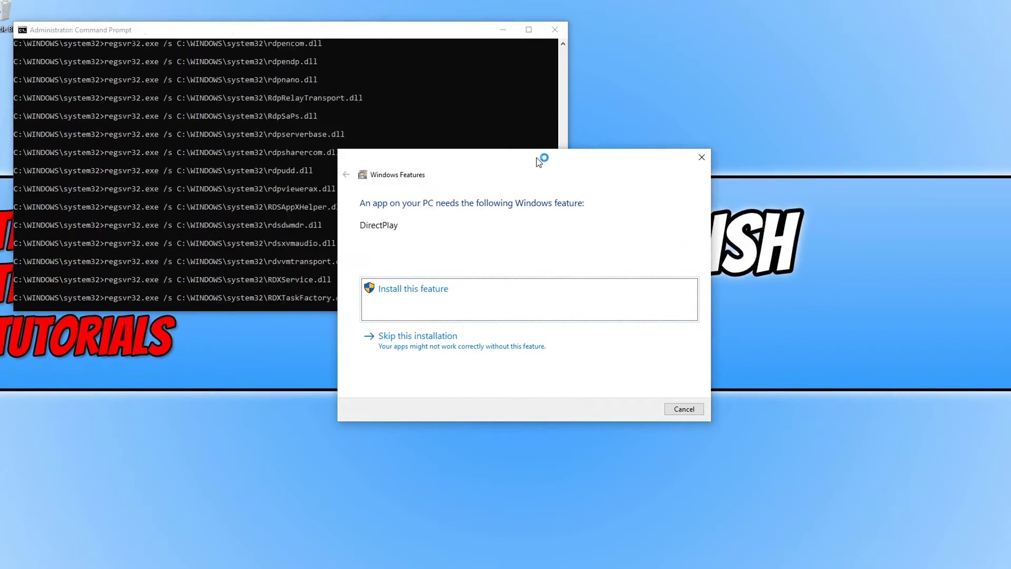
left_click_drag(538, 162, 533, 150)
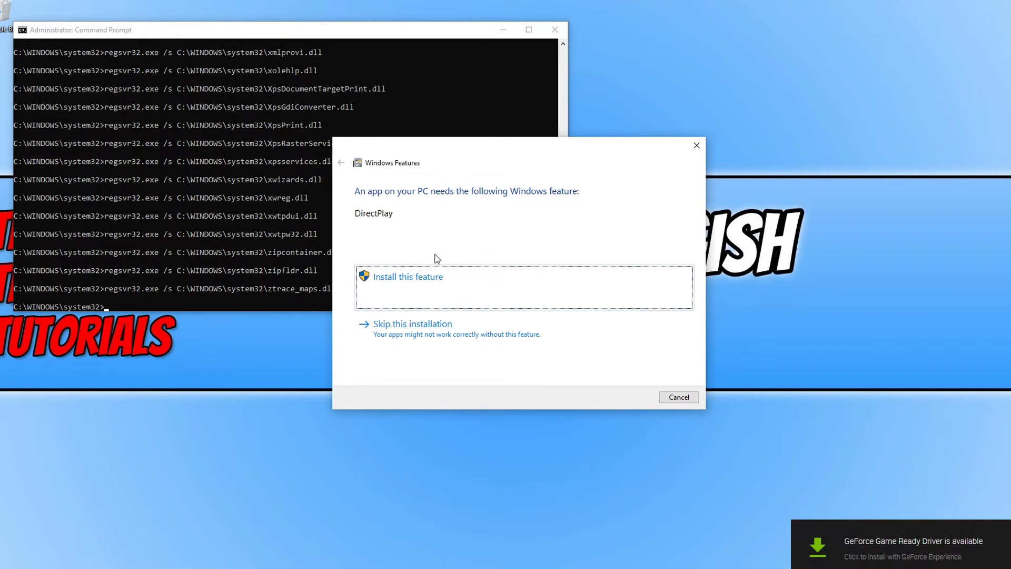
left_click(473, 333)
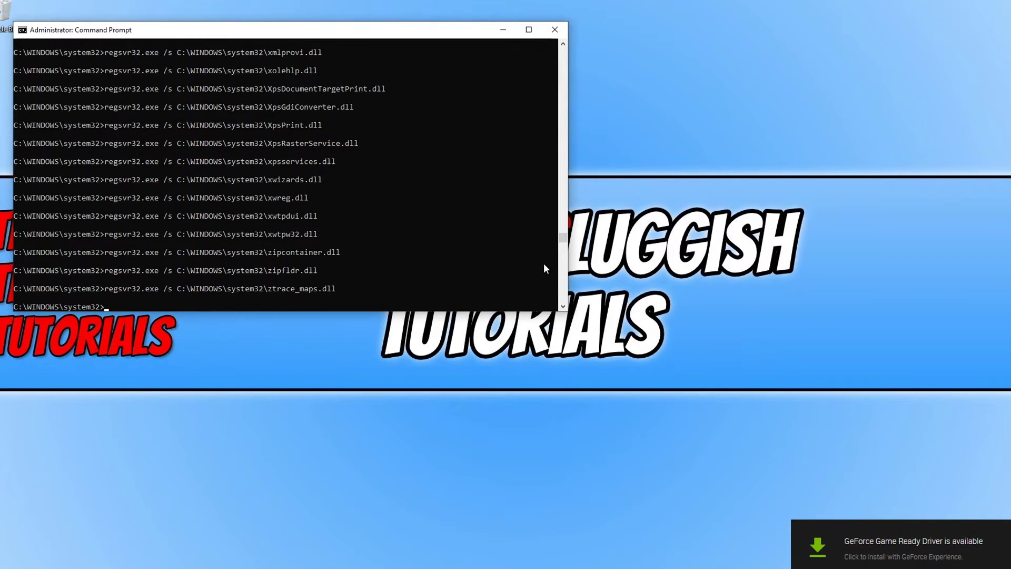